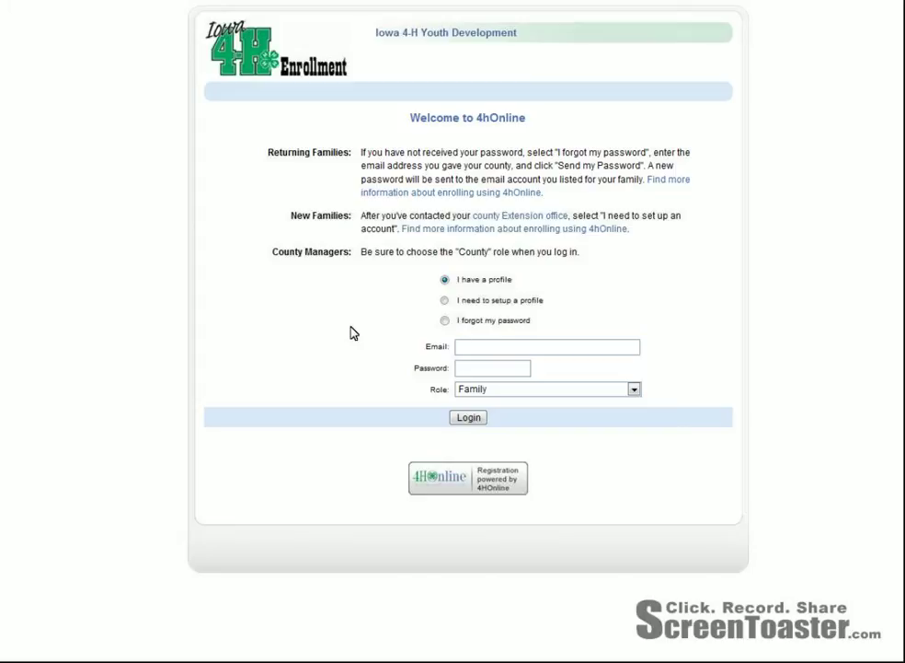
Request a password reset using 'I forgot my password' and the family's e-mail address
{"action": "left_click", "coordinate": [444, 320]}
{"action": "left_click", "coordinate": [487, 354]}
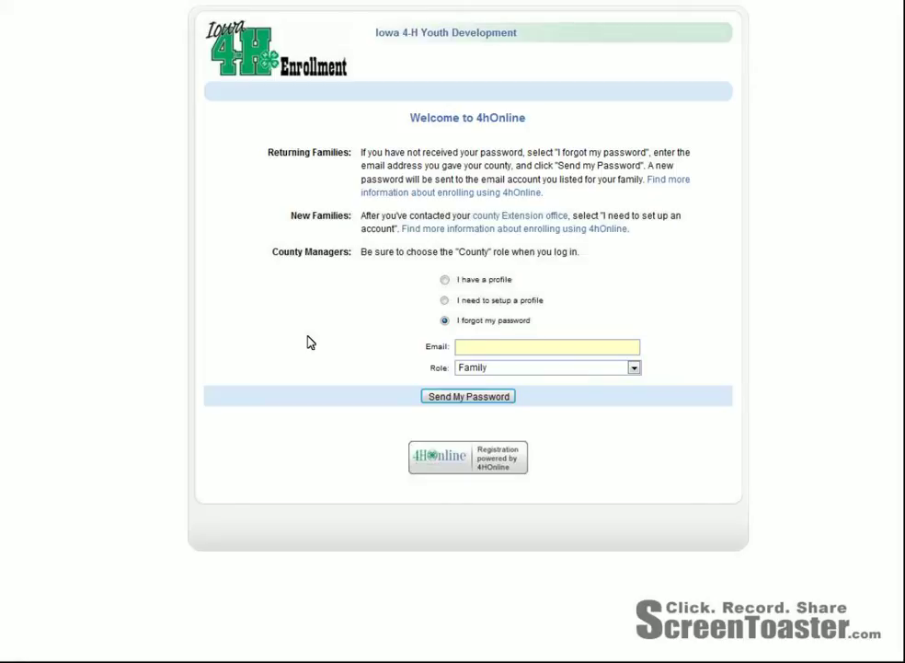
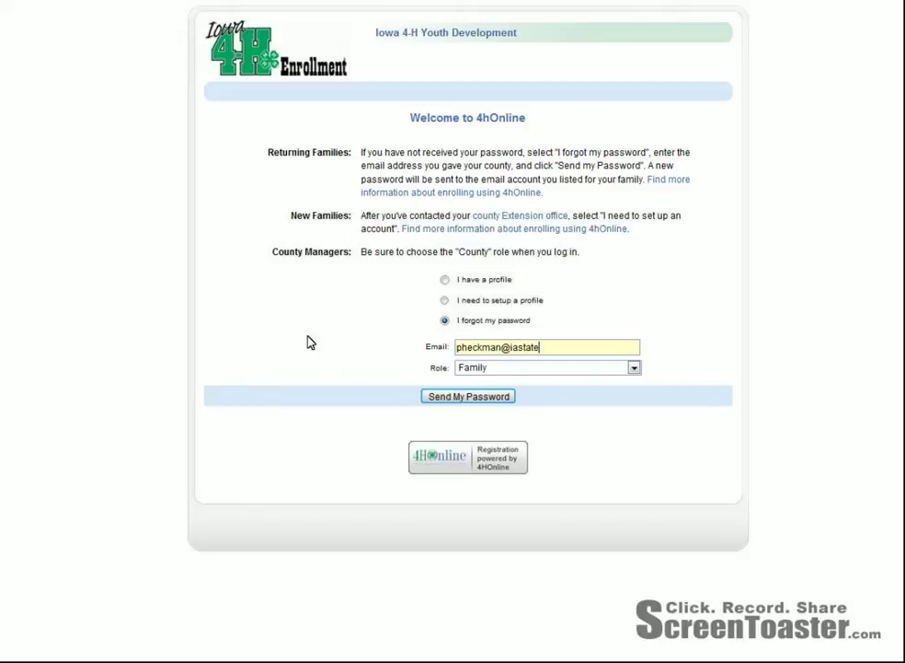
{"action": "left_click", "coordinate": [443, 400]}
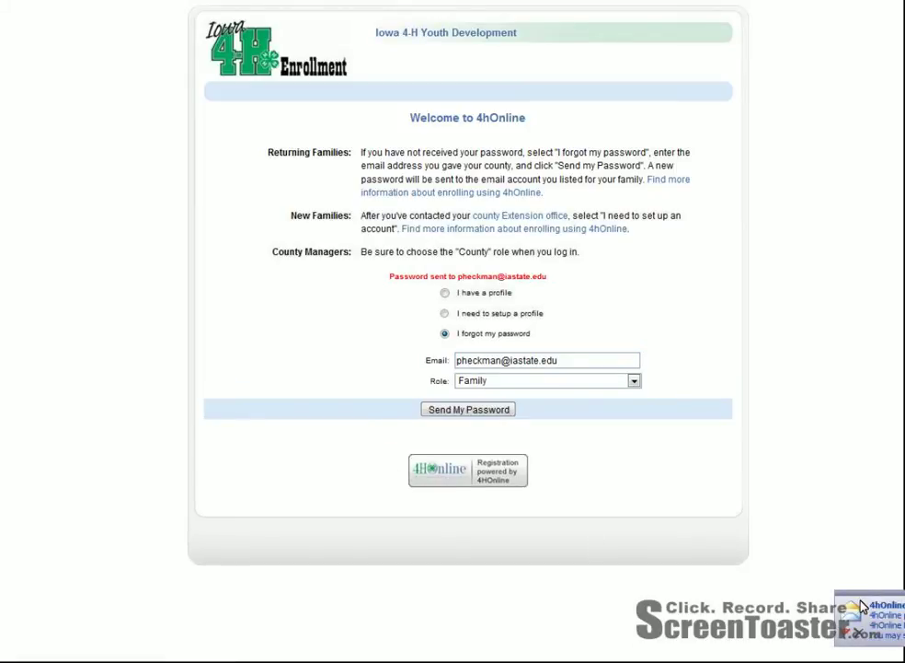
Copy the temporary password from the 4hOnline reset email in Outlook, then return to the login page
{"action": "key", "text": "alt+Tab"}
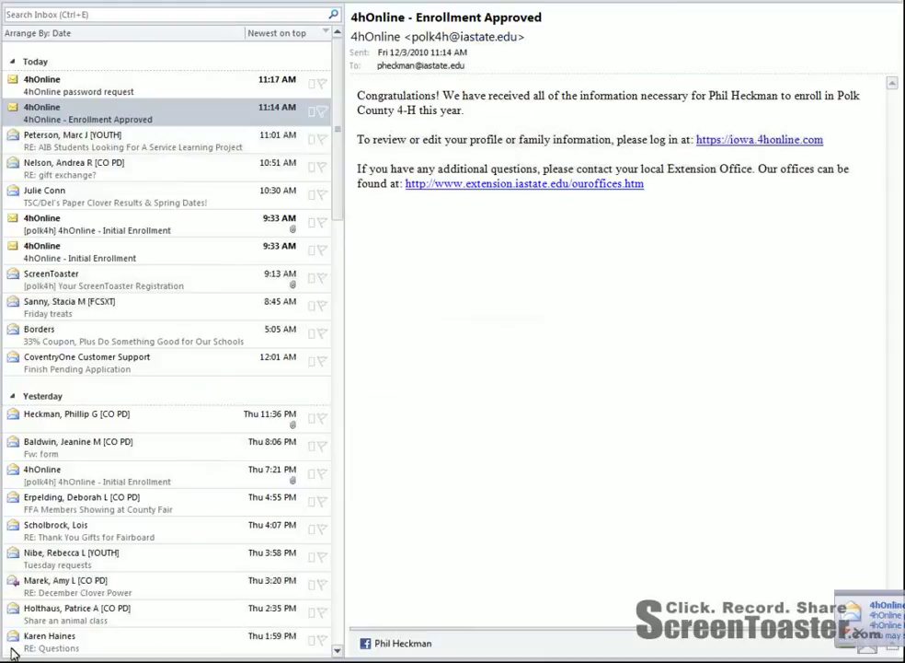
{"action": "left_click", "coordinate": [113, 89]}
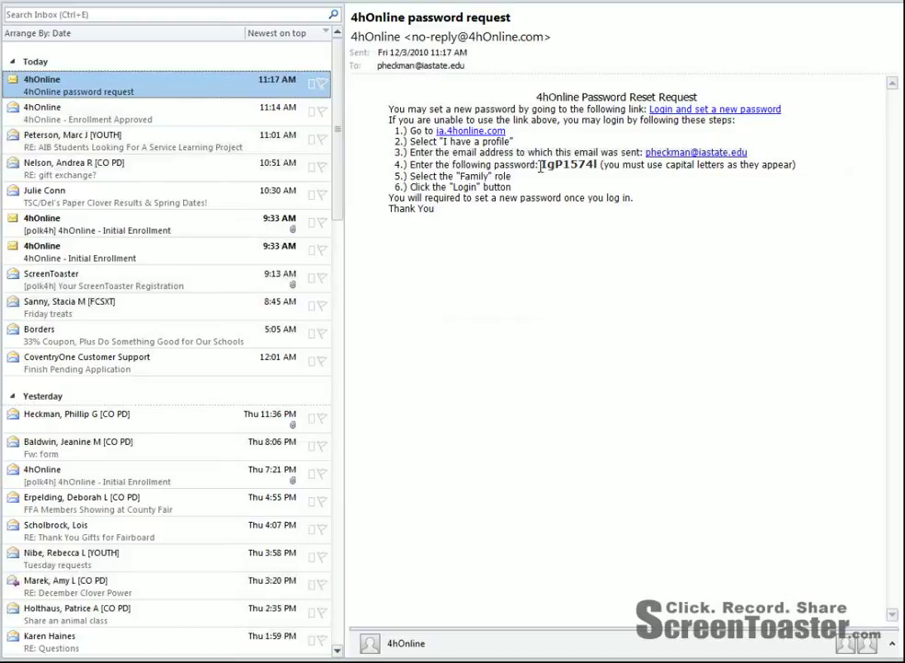
{"action": "left_click", "coordinate": [571, 164]}
{"action": "double_click", "coordinate": [580, 165]}
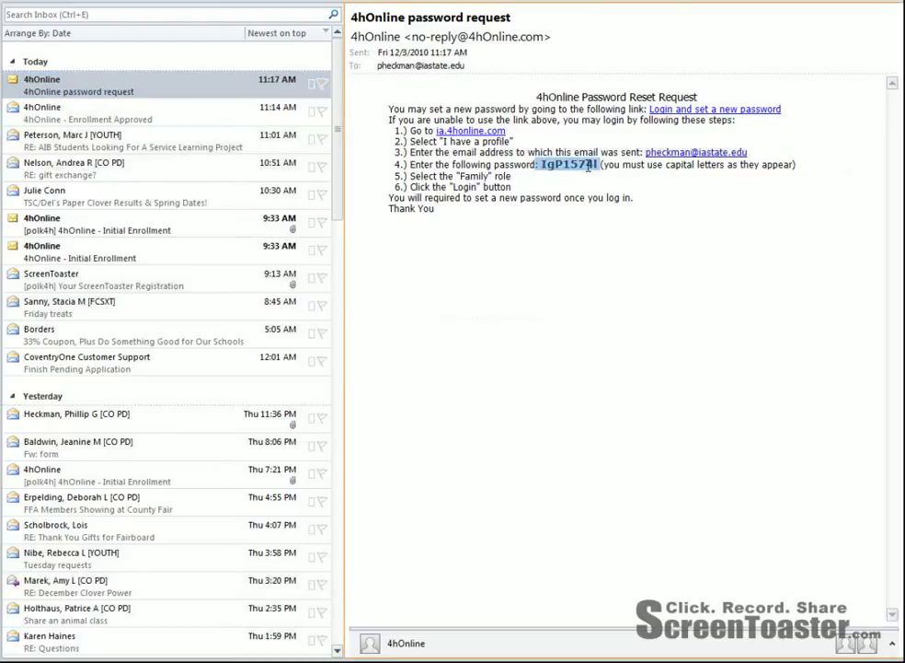
{"action": "left_click", "coordinate": [546, 165]}
{"action": "left_click_drag", "start_coordinate": [543, 164], "coordinate": [598, 164]}
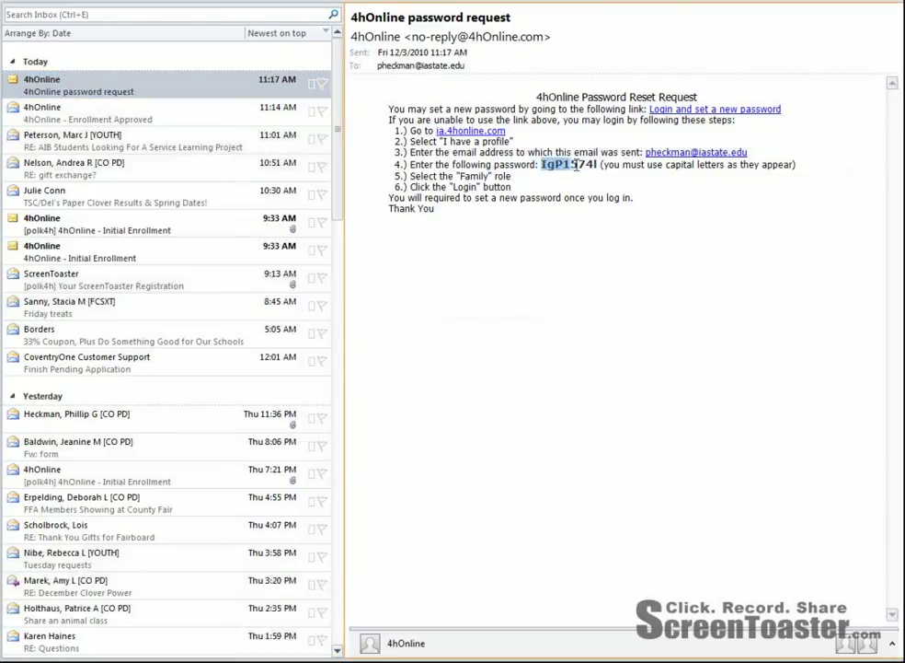
{"action": "right_click", "coordinate": [592, 166]}
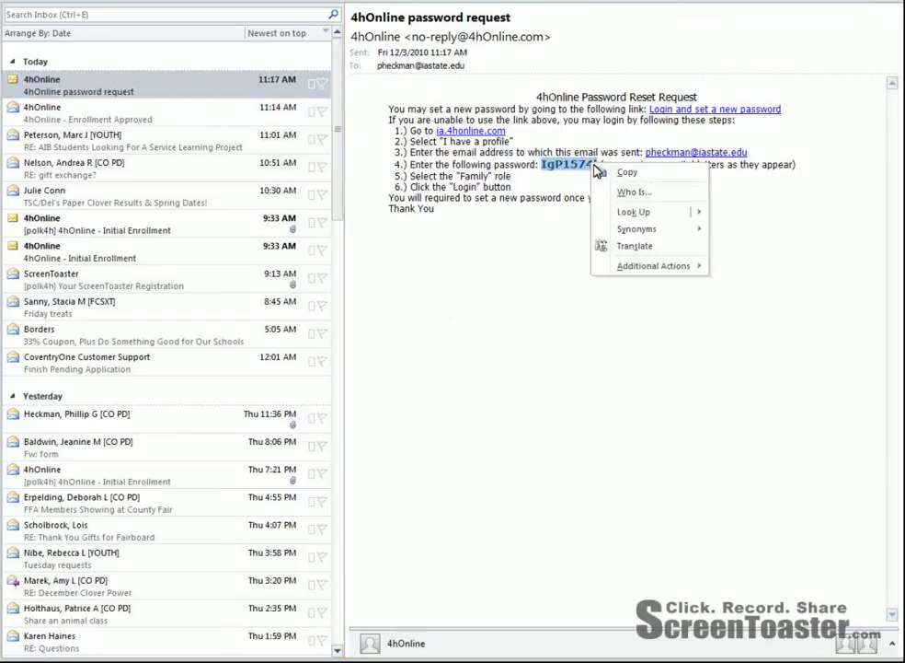
{"action": "left_click", "coordinate": [622, 172]}
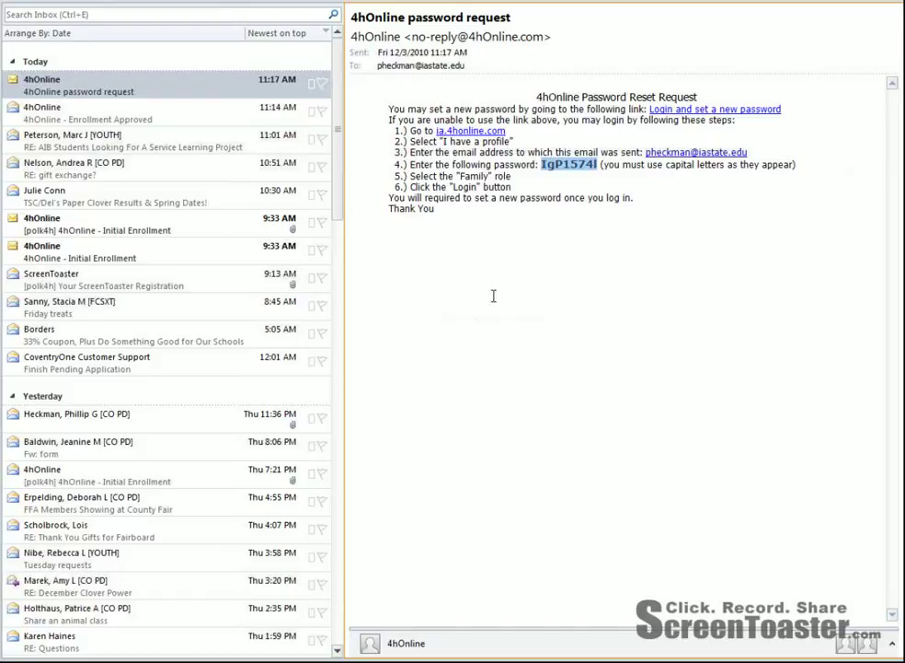
{"action": "left_click", "coordinate": [361, 661]}
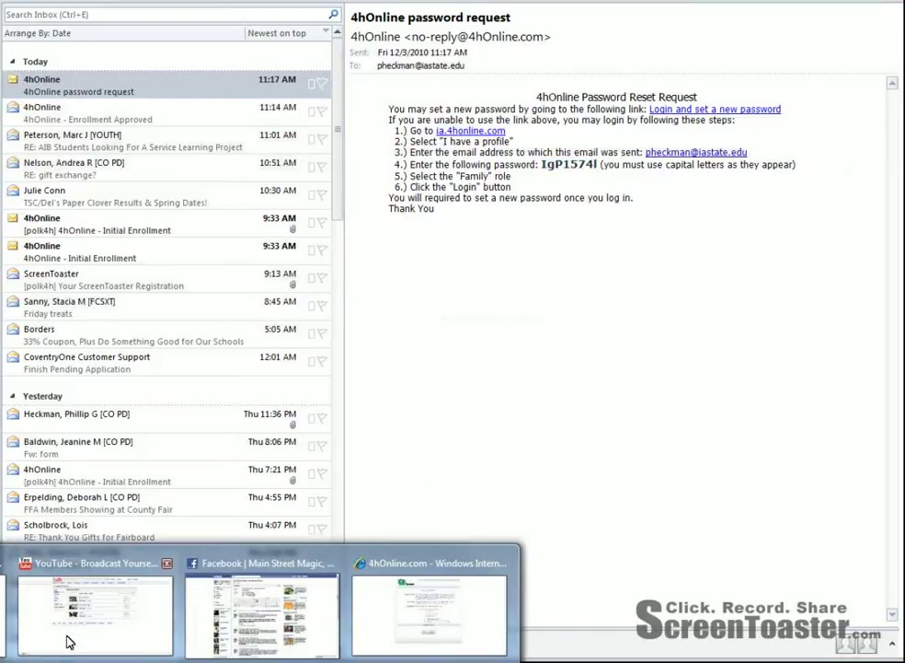
{"action": "left_click", "coordinate": [416, 560]}
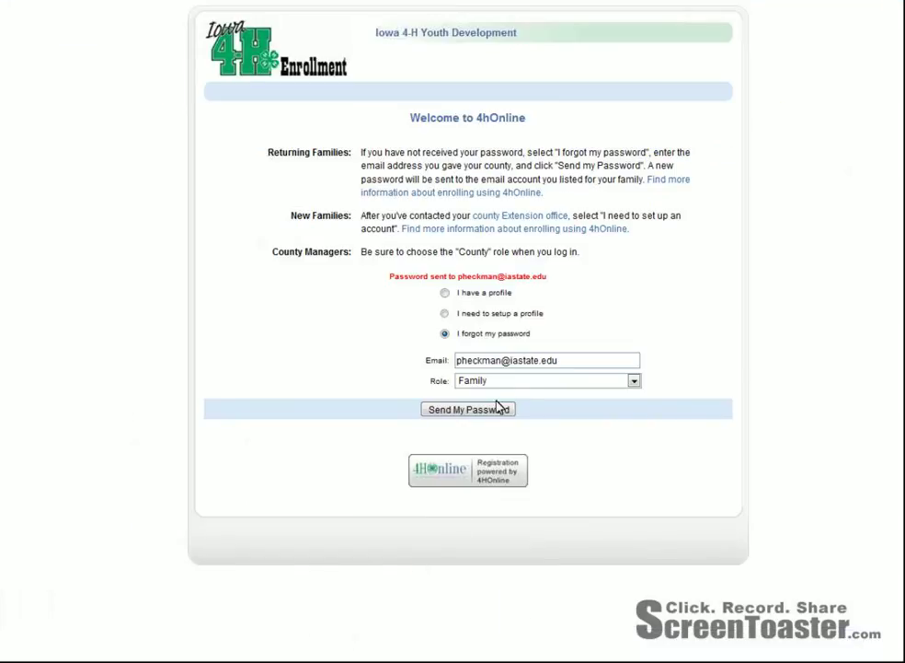
Log in under 'I have a profile' with the pasted temporary password
{"action": "left_click", "coordinate": [445, 295]}
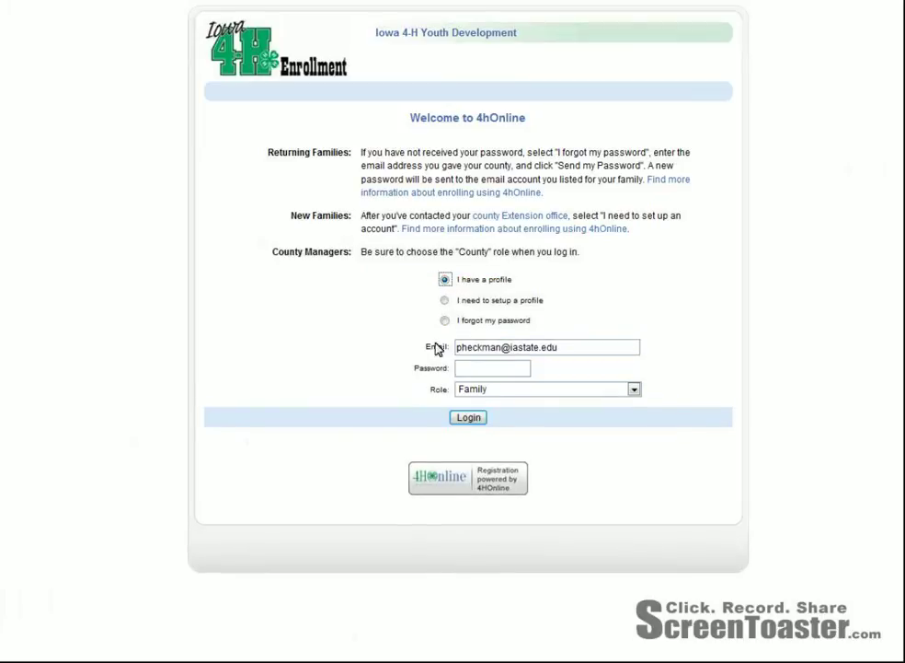
{"action": "right_click", "coordinate": [474, 372]}
{"action": "left_click", "coordinate": [513, 440]}
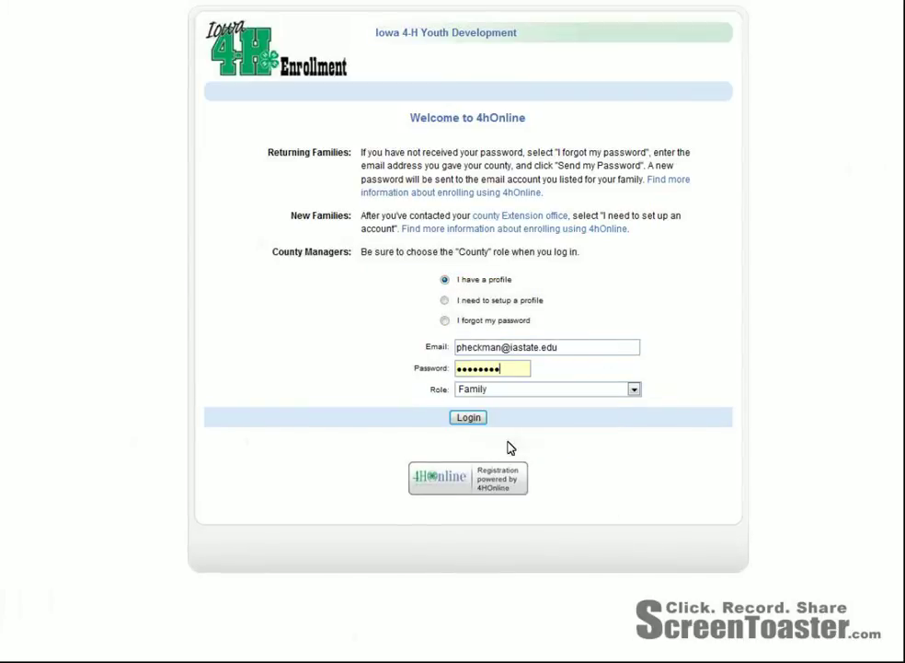
{"action": "left_click", "coordinate": [469, 419]}
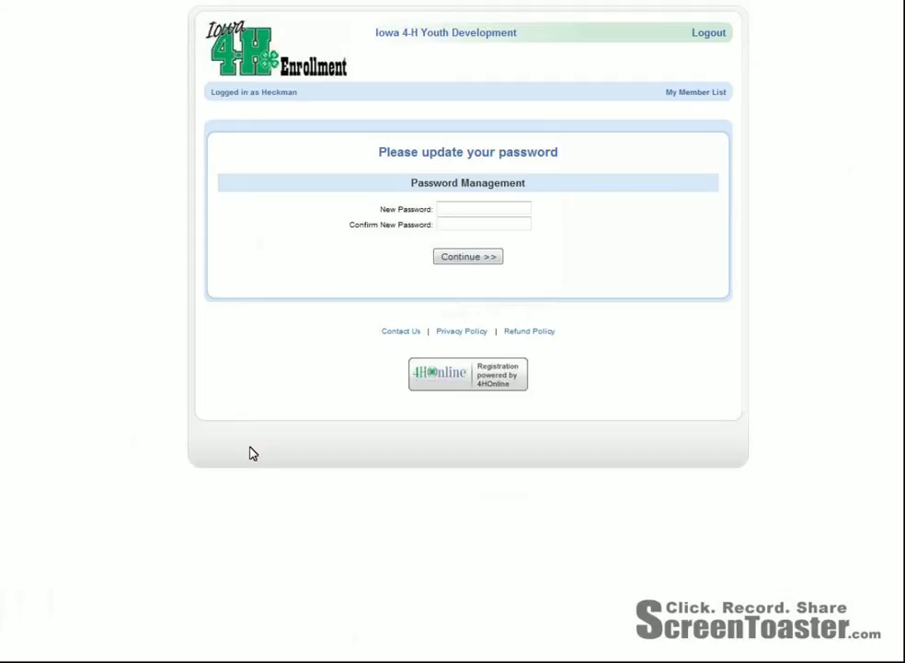
Enter and confirm a new account password, then continue
{"action": "left_click", "coordinate": [481, 209]}
{"action": "type", "text": "•••••••"}
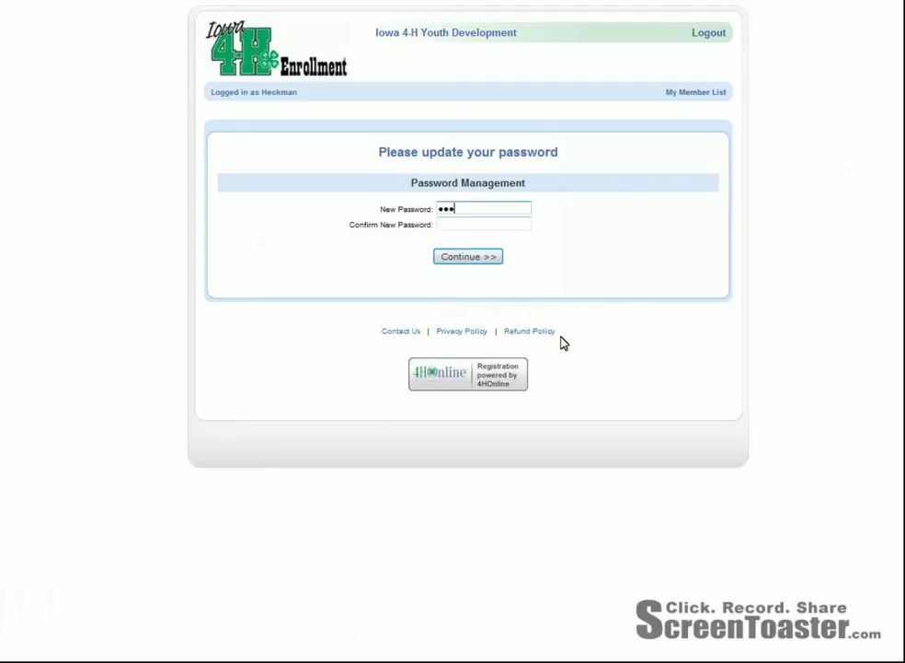
{"action": "type", "text": "•"}
{"action": "key", "text": "Tab"}
{"action": "type", "text": "•••••••"}
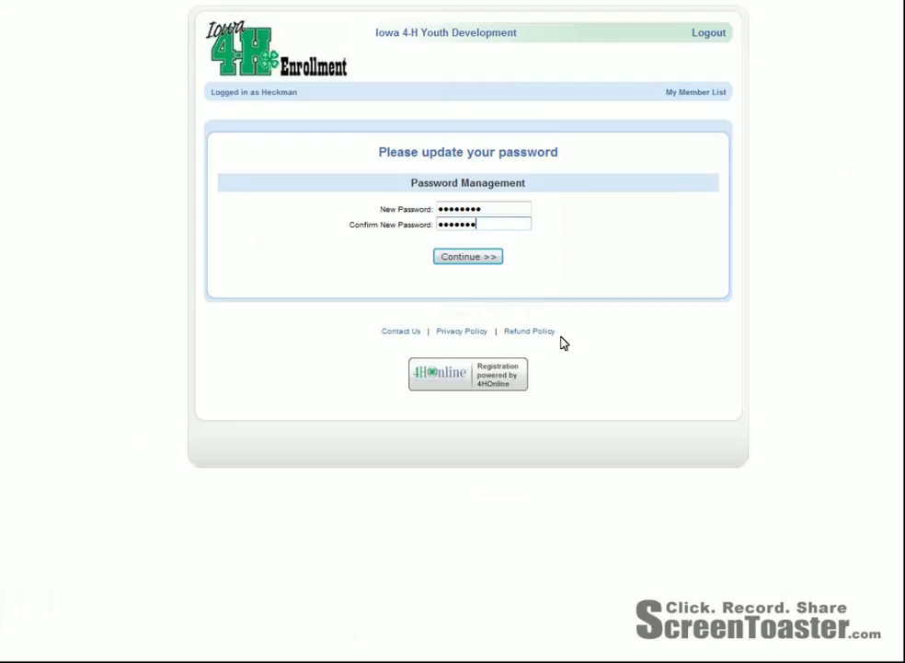
{"action": "type", "text": "•"}
{"action": "left_click", "coordinate": [482, 260]}
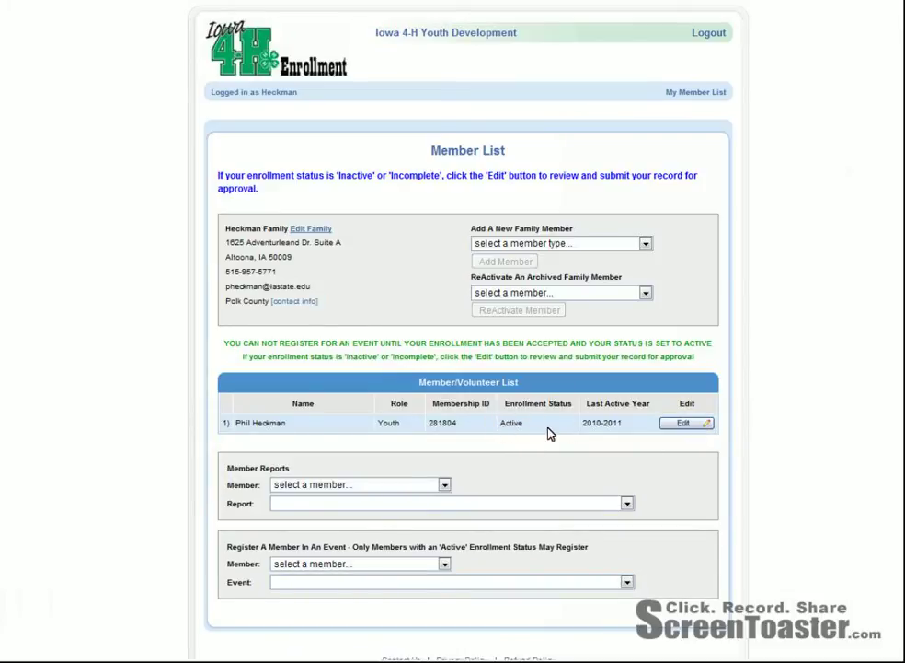
Edit the youth's enrollment and review the Youth Personal Information form through school and grade
{"action": "left_click", "coordinate": [685, 422]}
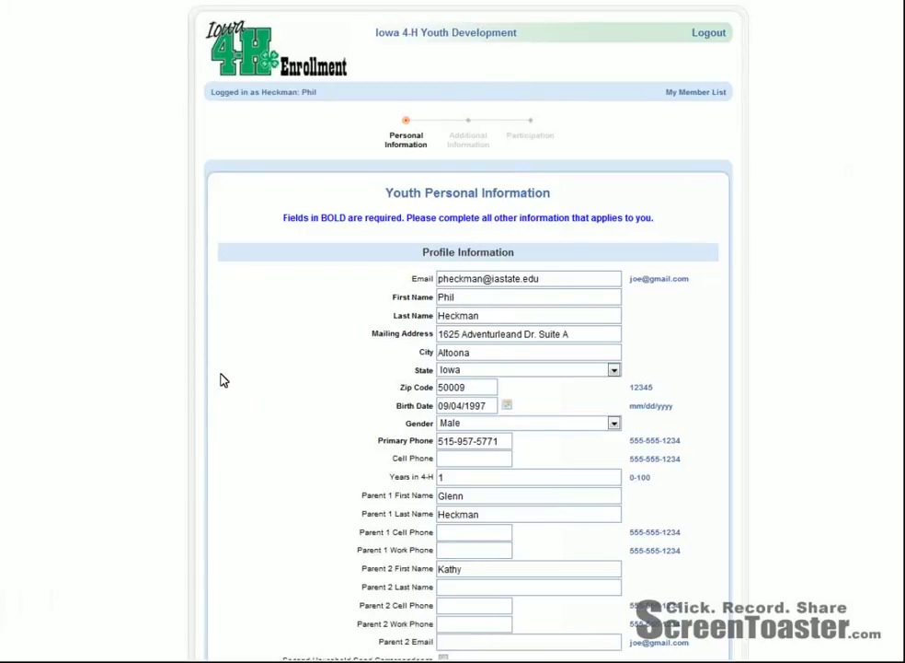
{"action": "scroll", "coordinate": [222, 381], "scroll_direction": "down", "scroll_amount": 1}
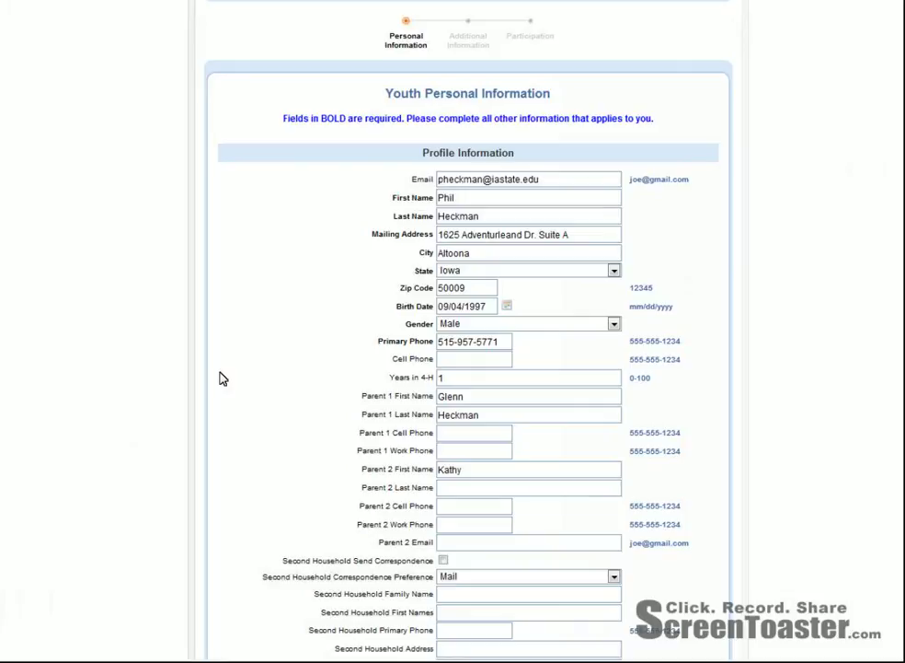
{"action": "scroll", "coordinate": [221, 378], "scroll_direction": "down", "scroll_amount": 3}
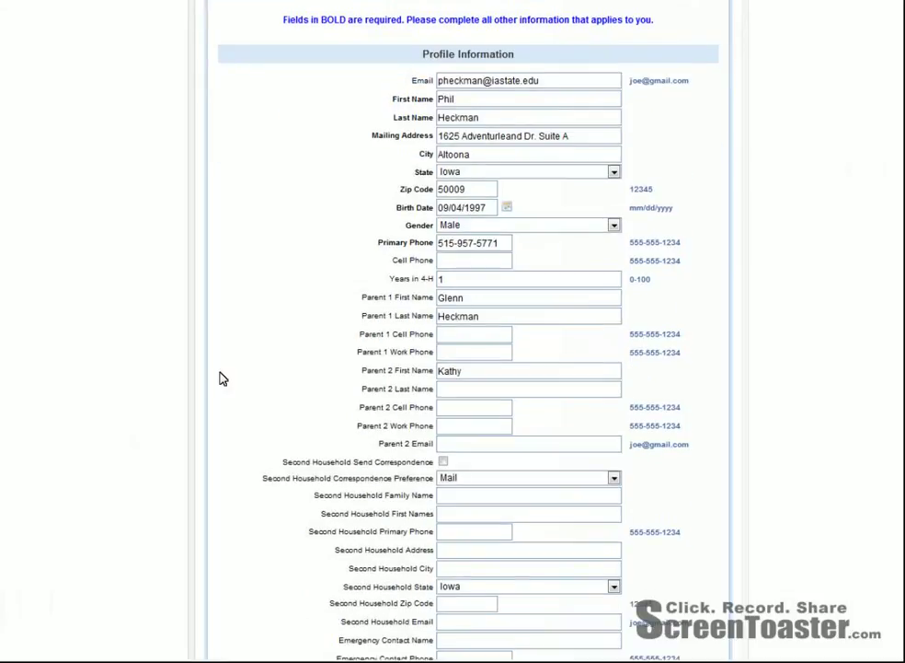
{"action": "scroll", "coordinate": [221, 378], "scroll_direction": "down", "scroll_amount": 3}
{"action": "scroll", "coordinate": [220, 378], "scroll_direction": "up", "scroll_amount": 3}
{"action": "scroll", "coordinate": [221, 378], "scroll_direction": "down", "scroll_amount": 3}
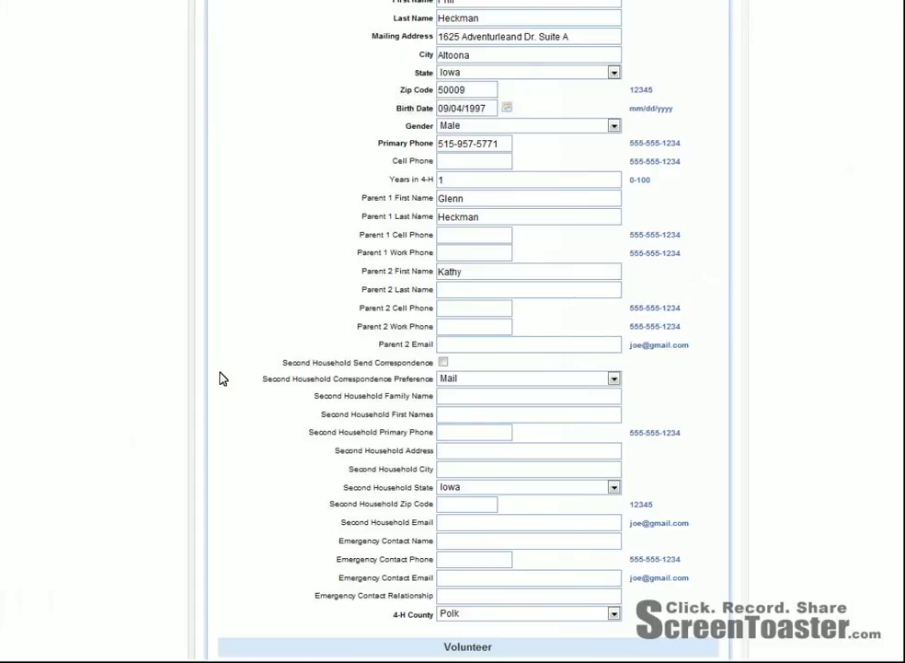
{"action": "scroll", "coordinate": [220, 379], "scroll_direction": "down", "scroll_amount": 5}
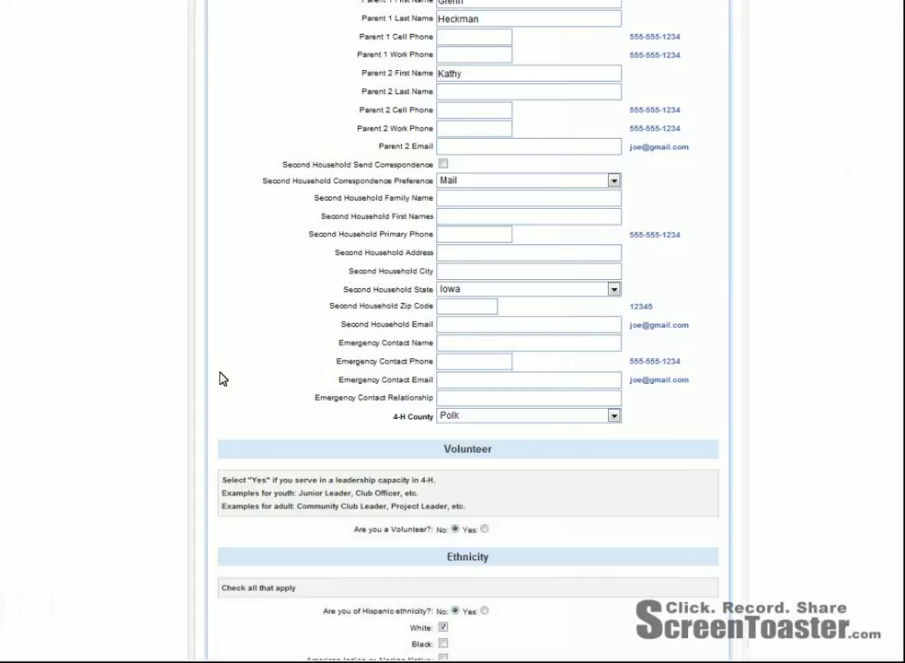
{"action": "scroll", "coordinate": [221, 378], "scroll_direction": "down", "scroll_amount": 8}
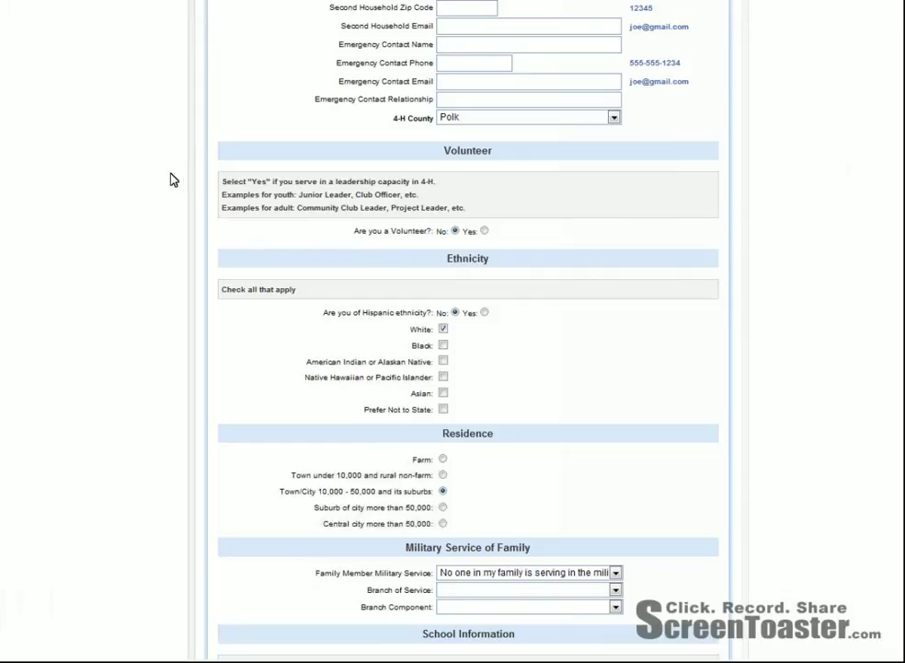
{"action": "scroll", "coordinate": [183, 445], "scroll_direction": "down", "scroll_amount": 3}
{"action": "scroll", "coordinate": [183, 446], "scroll_direction": "down", "scroll_amount": 10}
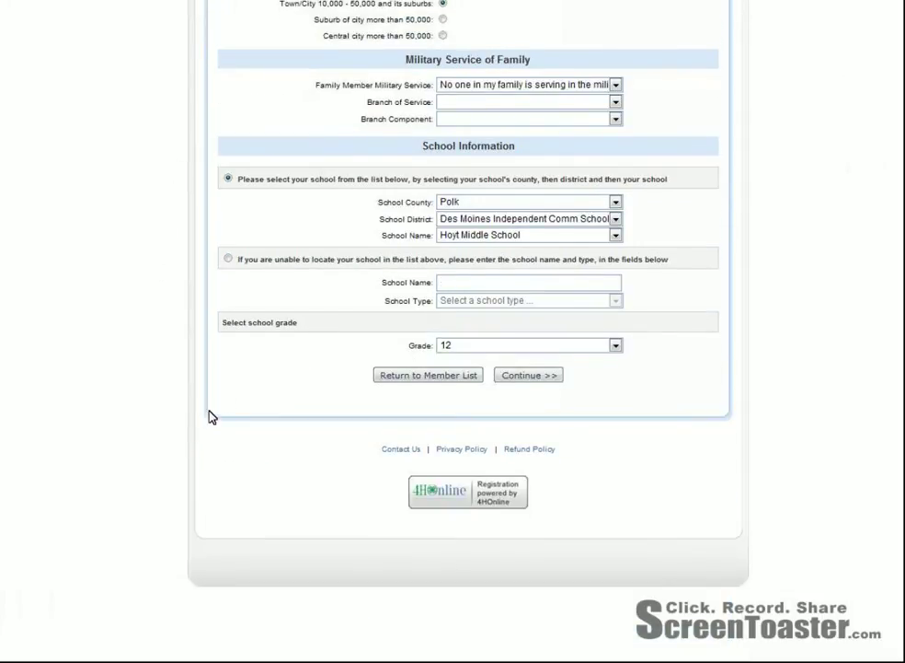
{"action": "left_click", "coordinate": [536, 375]}
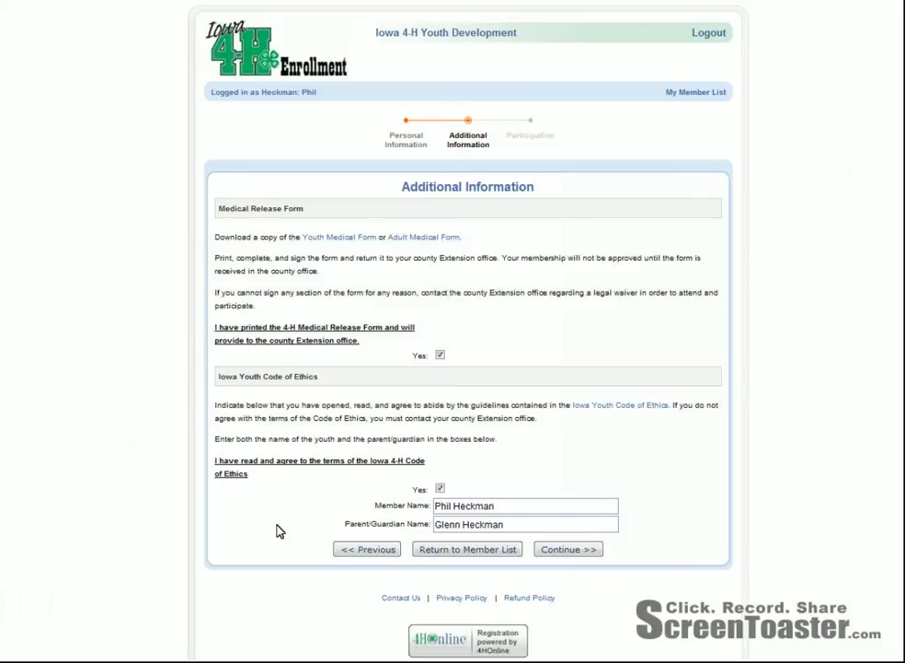
Confirm Camp Boosters as the primary club and view its Health and Mechanics projects
{"action": "left_click", "coordinate": [581, 552]}
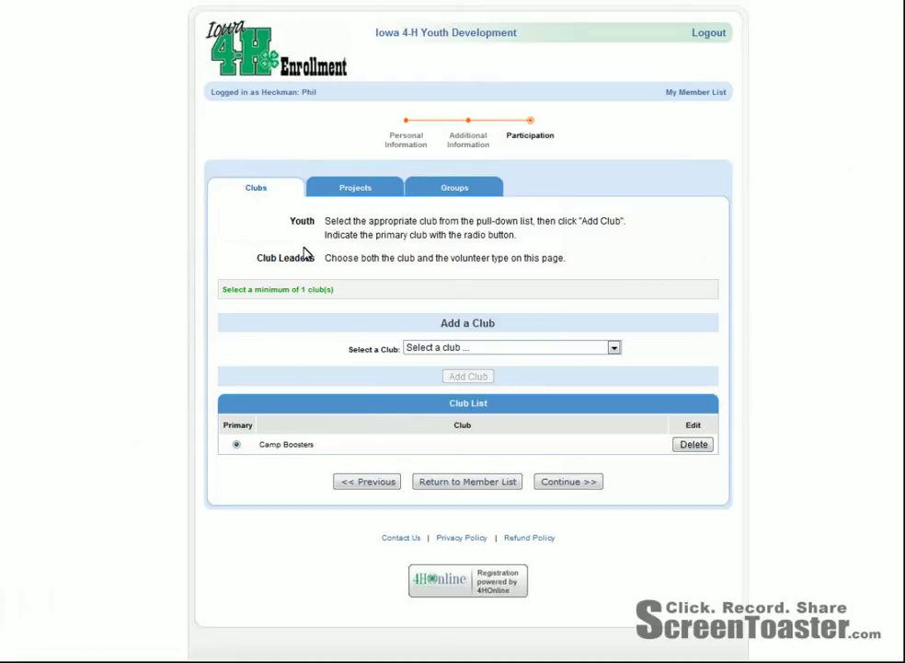
{"action": "left_click", "coordinate": [369, 195]}
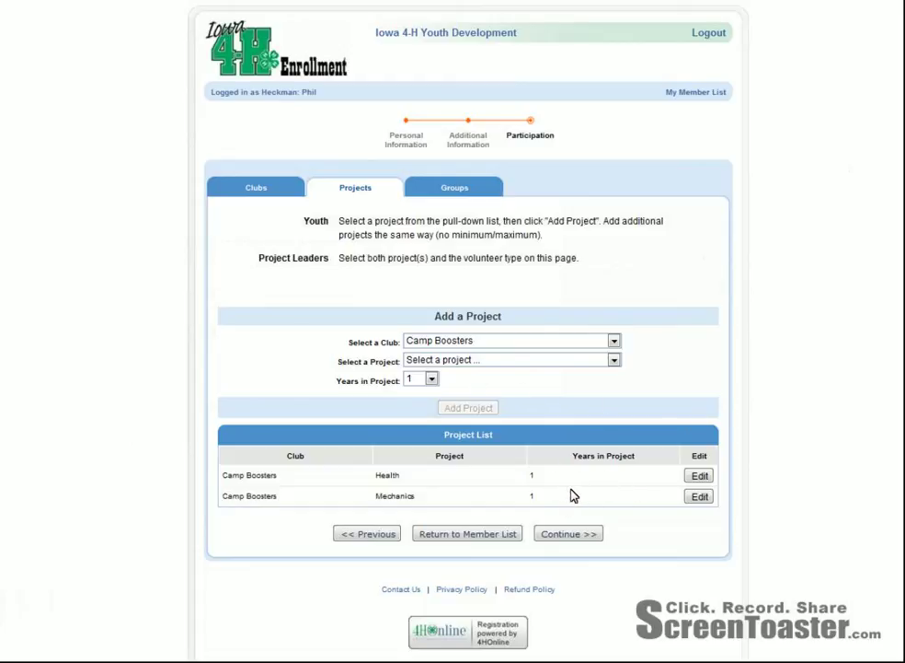
Add Beef as a Camp Boosters project and continue to the empty Groups tab
{"action": "left_click", "coordinate": [614, 361]}
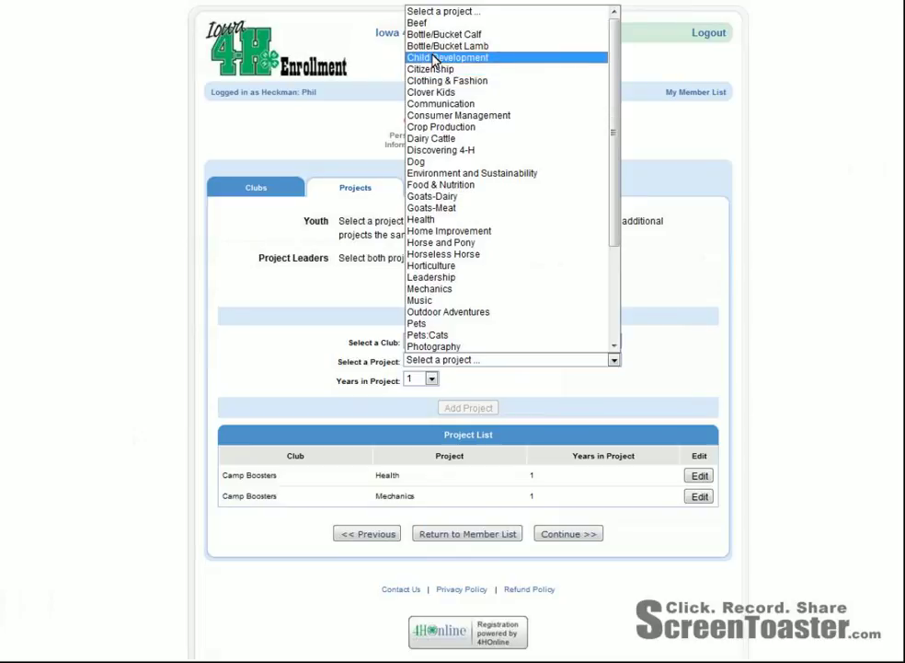
{"action": "left_click", "coordinate": [417, 22]}
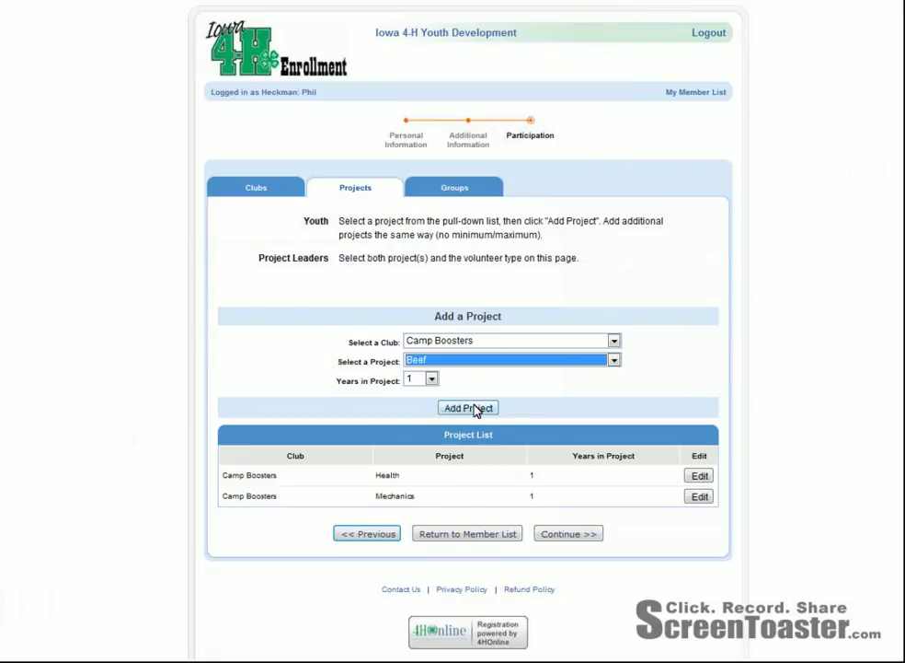
{"action": "left_click", "coordinate": [474, 411]}
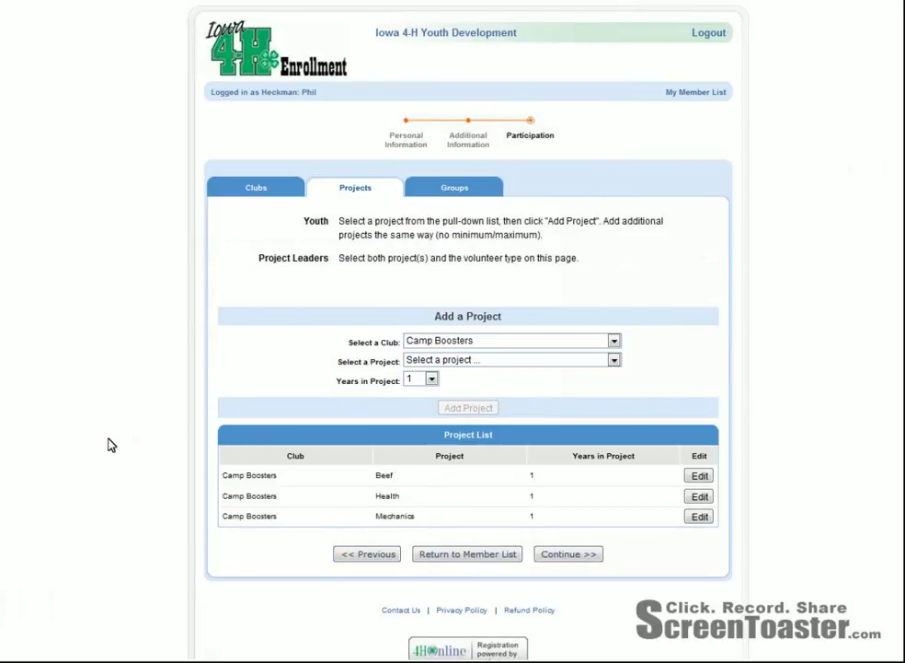
{"action": "left_click", "coordinate": [581, 556]}
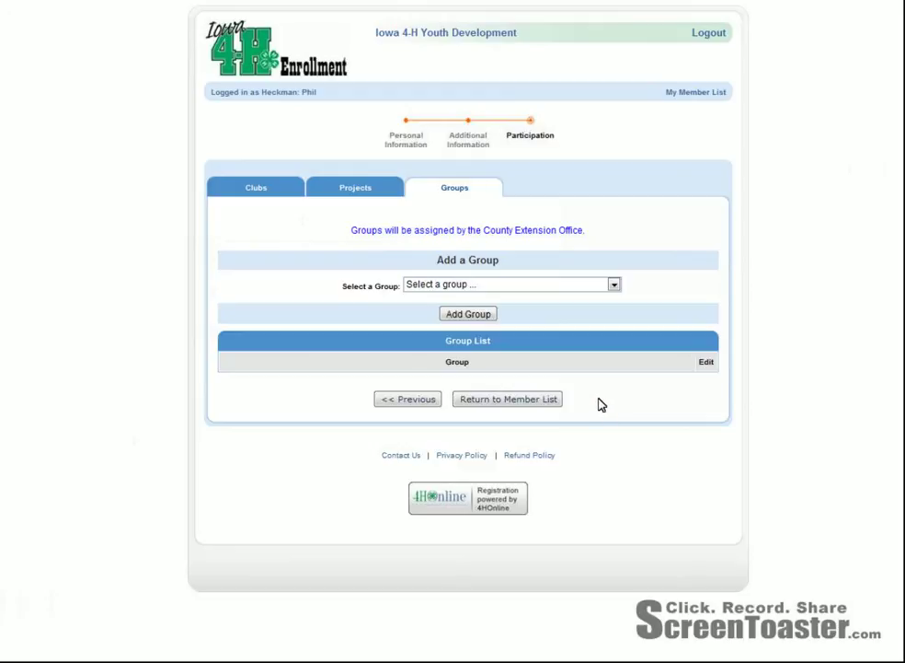
Go back to My Member List from the Groups step
{"action": "left_click", "coordinate": [696, 92]}
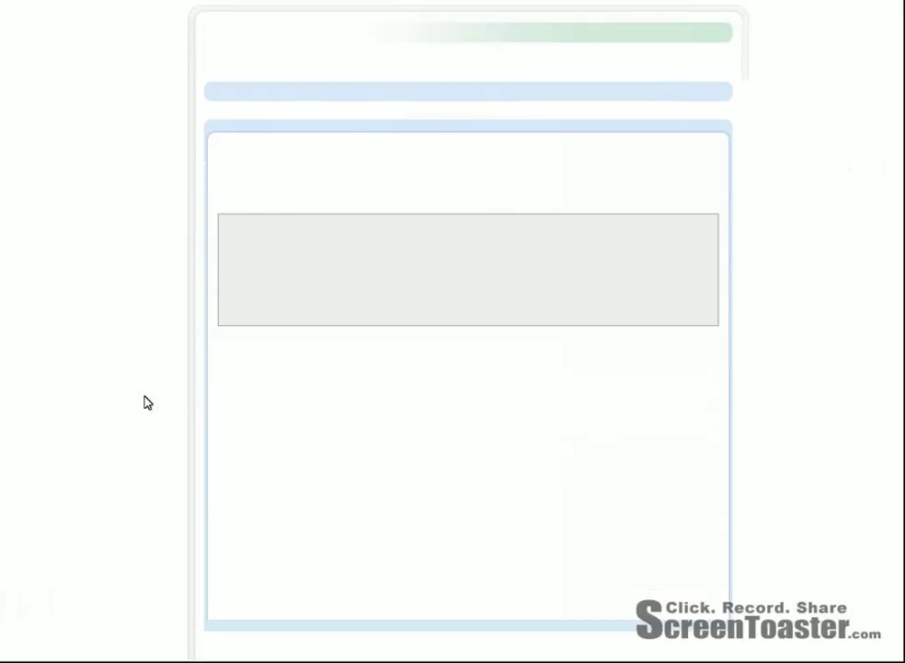